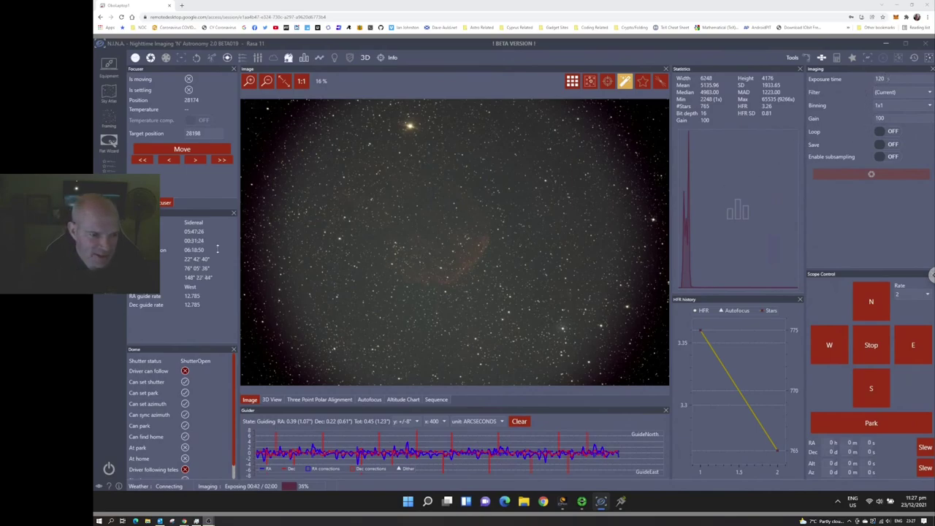
Step: Bring up the IC443 Jellyfish advanced sequence with its triggers and guiding instructions in N.I.N.A
{"action": "left_click", "coordinate": [107, 166]}
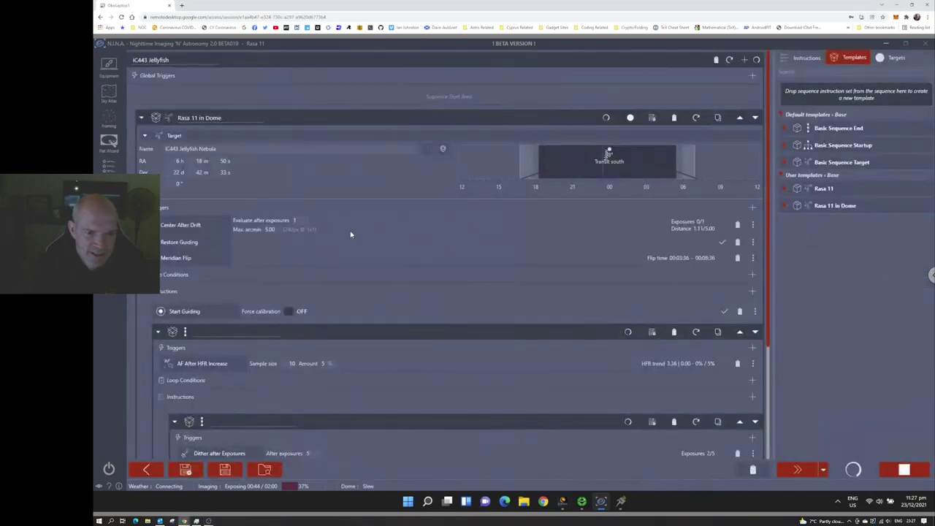
{"action": "scroll", "coordinate": [329, 190], "scroll_direction": "down", "scroll_amount": 2}
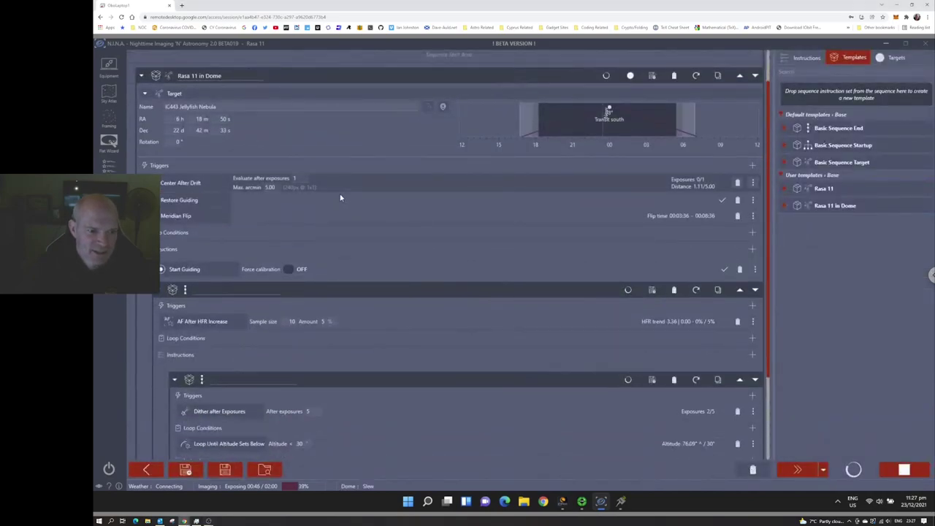
{"action": "scroll", "coordinate": [603, 139], "scroll_direction": "up", "scroll_amount": 1}
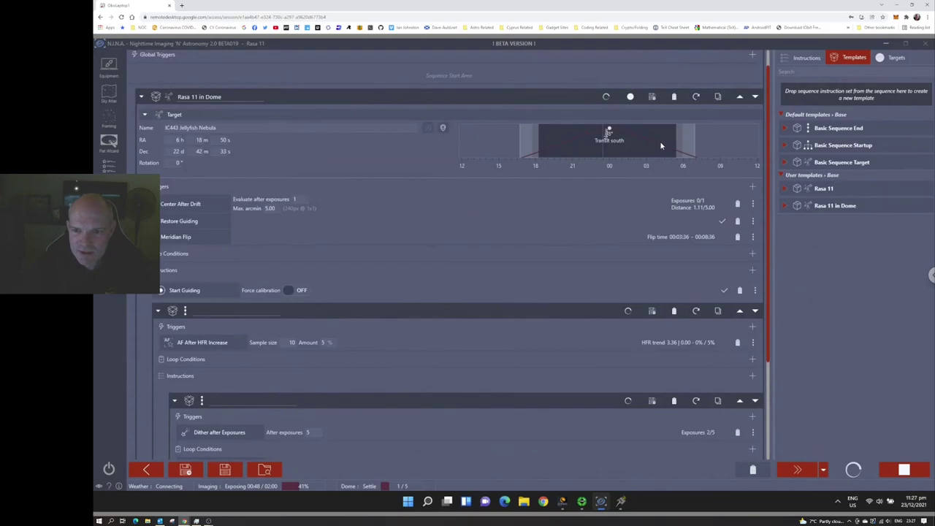
{"action": "scroll", "coordinate": [555, 243], "scroll_direction": "down", "scroll_amount": 4}
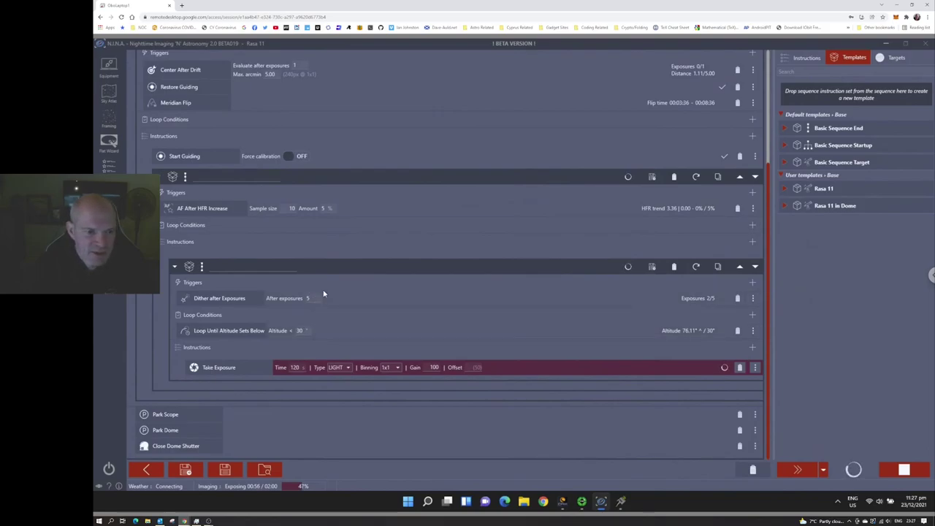
{"action": "scroll", "coordinate": [314, 274], "scroll_direction": "up", "scroll_amount": 1}
{"action": "scroll", "coordinate": [308, 268], "scroll_direction": "up", "scroll_amount": 2}
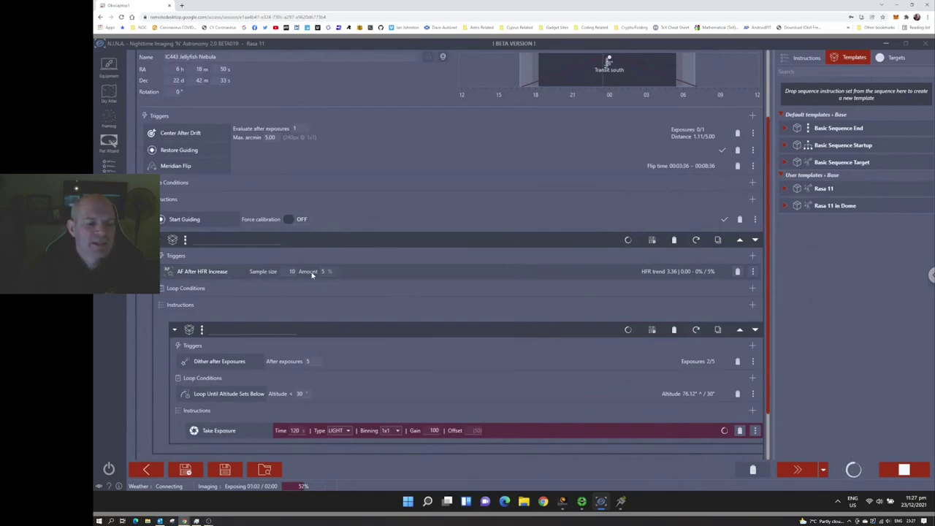
{"action": "scroll", "coordinate": [241, 199], "scroll_direction": "up", "scroll_amount": 1}
{"action": "scroll", "coordinate": [242, 199], "scroll_direction": "up", "scroll_amount": 2}
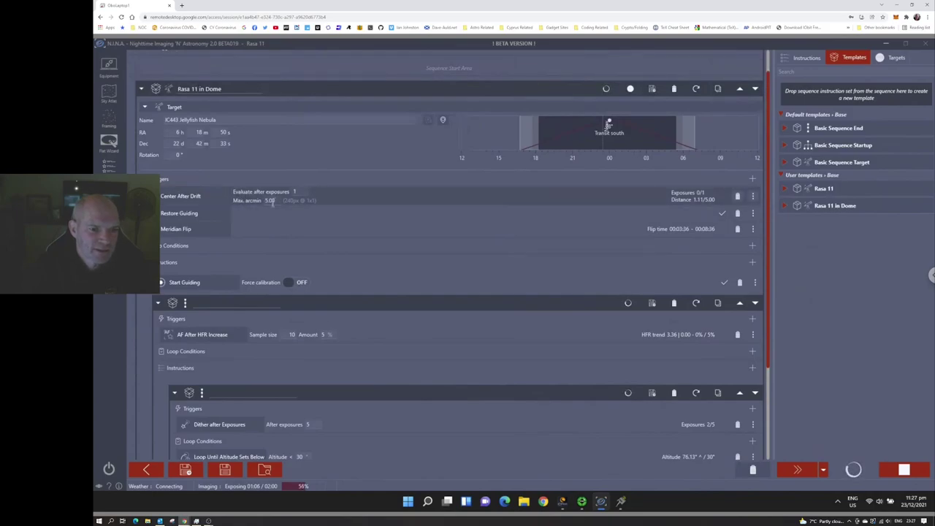
Step: Check the Jellyfish Nebula survey framing in Sky Atlas, then return to the live Imaging view
{"action": "left_click", "coordinate": [109, 94]}
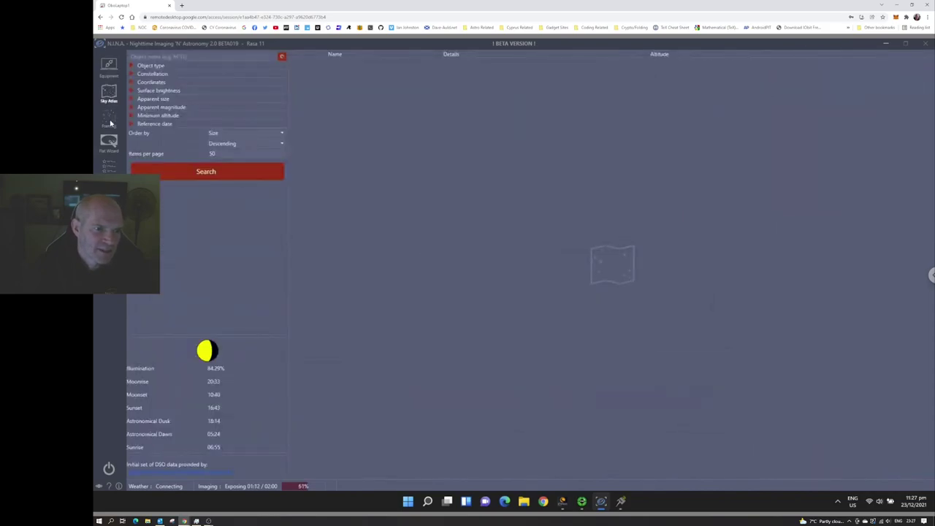
{"action": "left_click", "coordinate": [111, 123]}
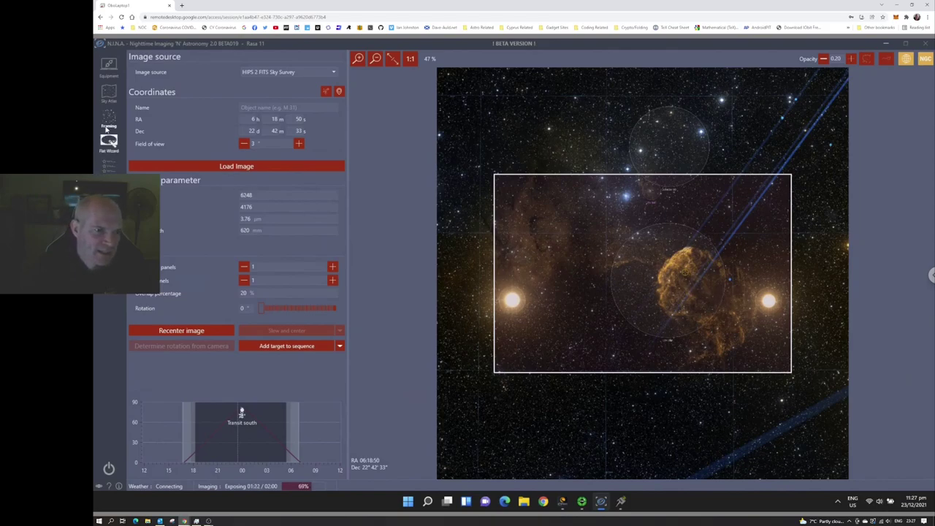
{"action": "left_click", "coordinate": [108, 184]}
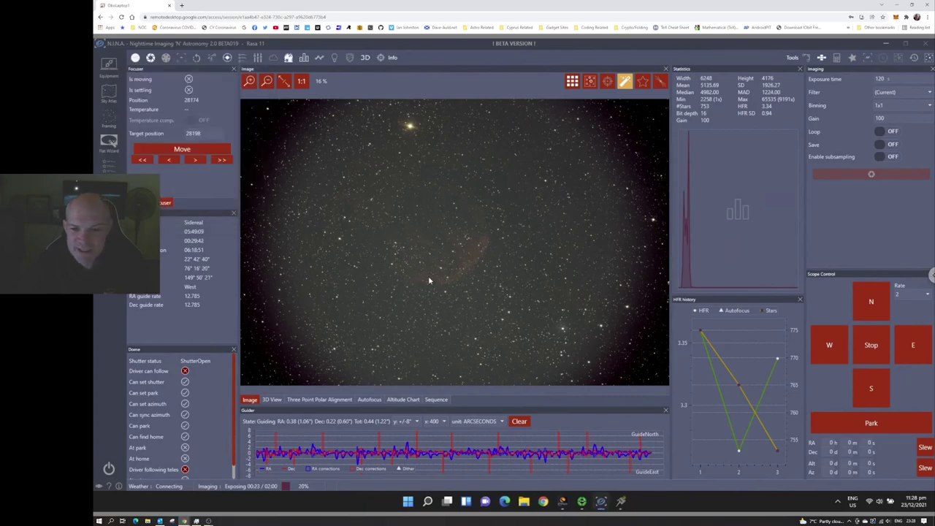
{"action": "mouse_move", "coordinate": [750, 380]}
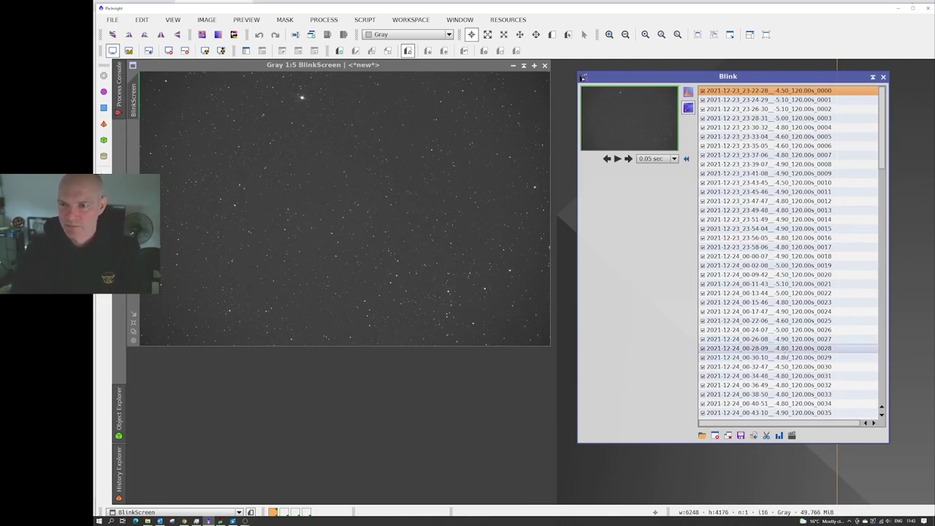
Step: Blink-animate the subframes from 0000 through 0134 to inspect them, keeping every frame
{"action": "left_click_drag", "start_coordinate": [881, 146], "coordinate": [883, 384]}
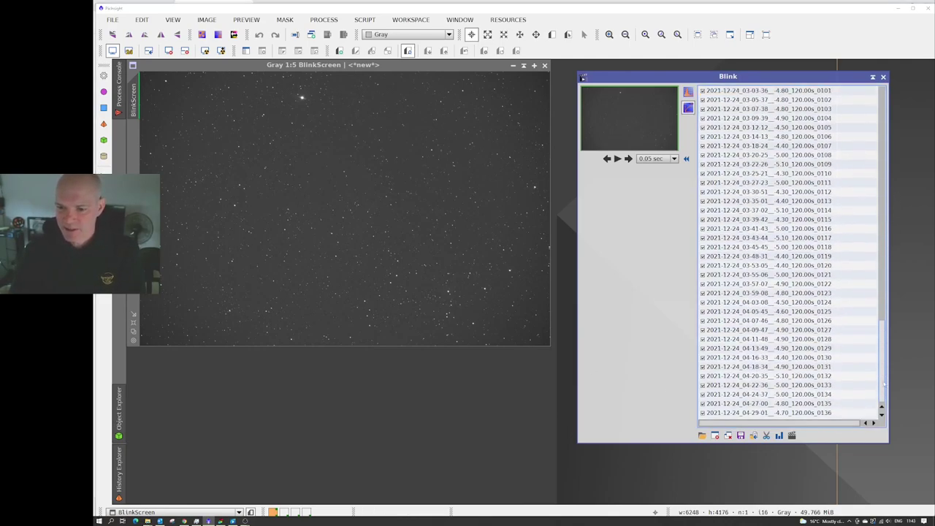
{"action": "left_click_drag", "start_coordinate": [882, 350], "coordinate": [882, 157]}
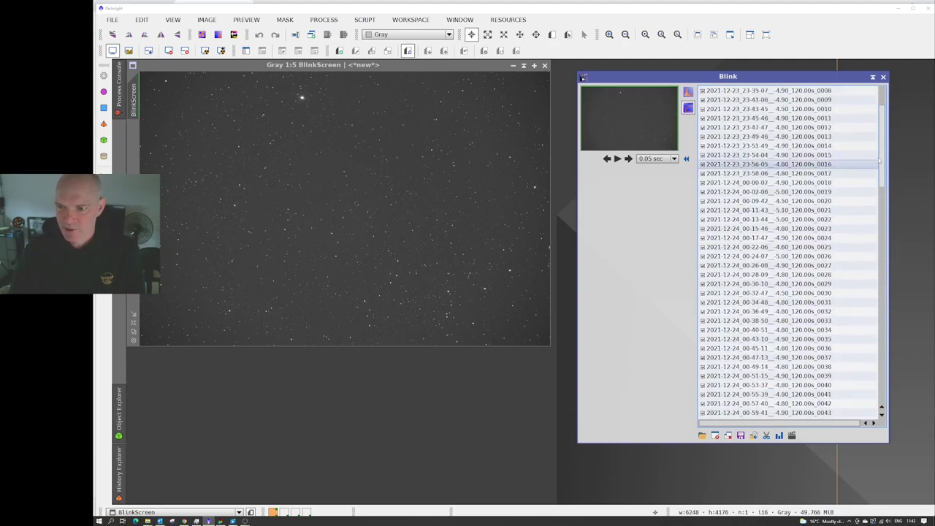
{"action": "left_click", "coordinate": [767, 90]}
{"action": "left_click", "coordinate": [617, 158]}
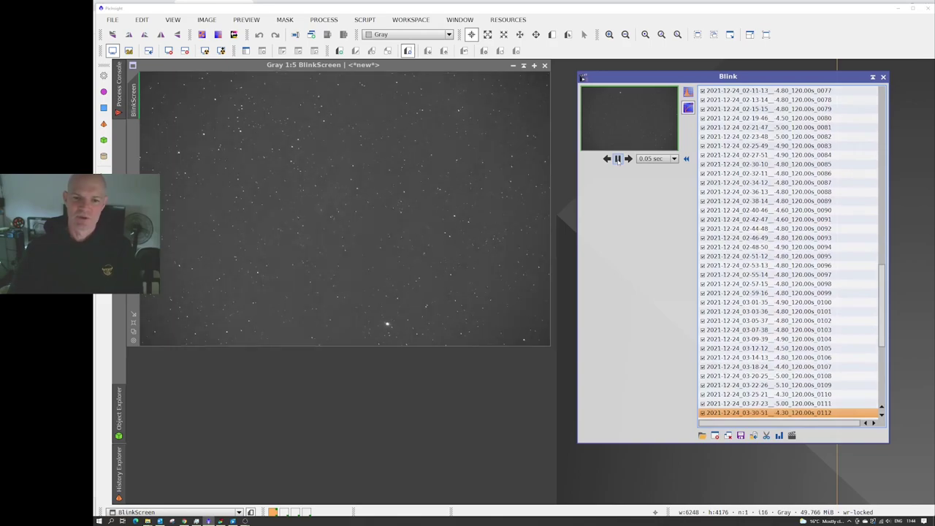
{"action": "left_click", "coordinate": [617, 159]}
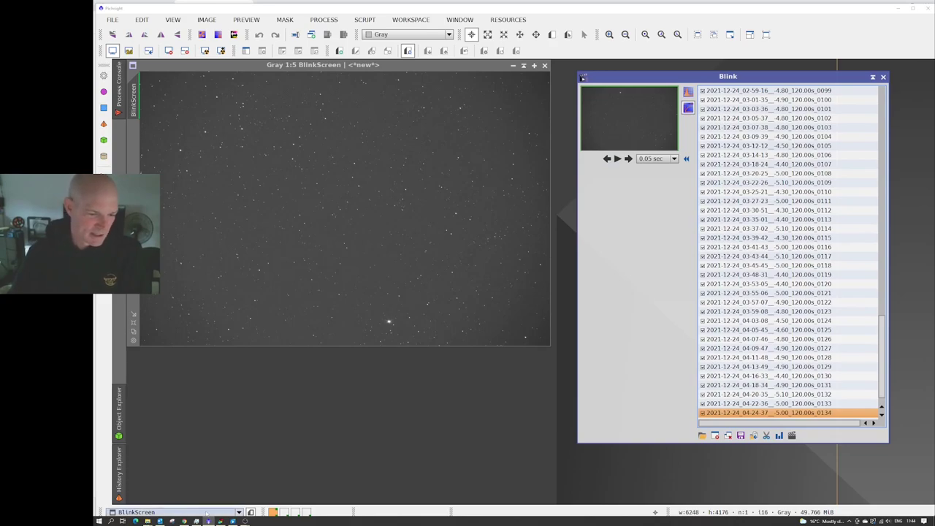
{"action": "mouse_move", "coordinate": [219, 520]}
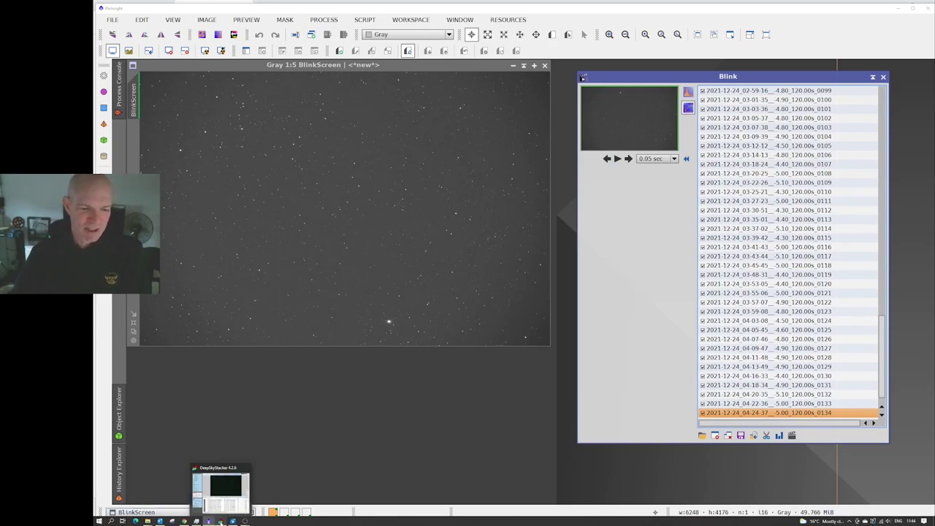
{"action": "mouse_move", "coordinate": [226, 479]}
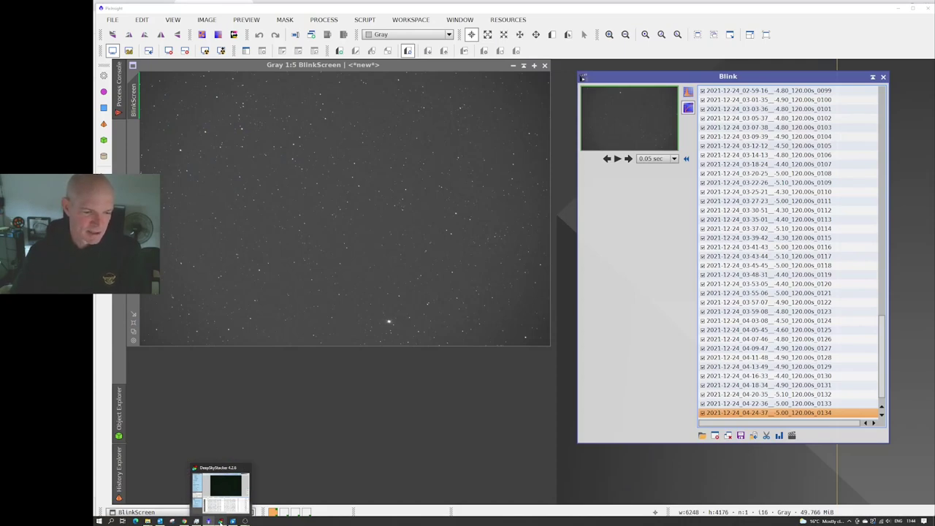
Step: Move DeepSkyStacker aside and show PixInsight's workspace with Autosave001 and Average_Stacking
{"action": "left_click", "coordinate": [221, 485]}
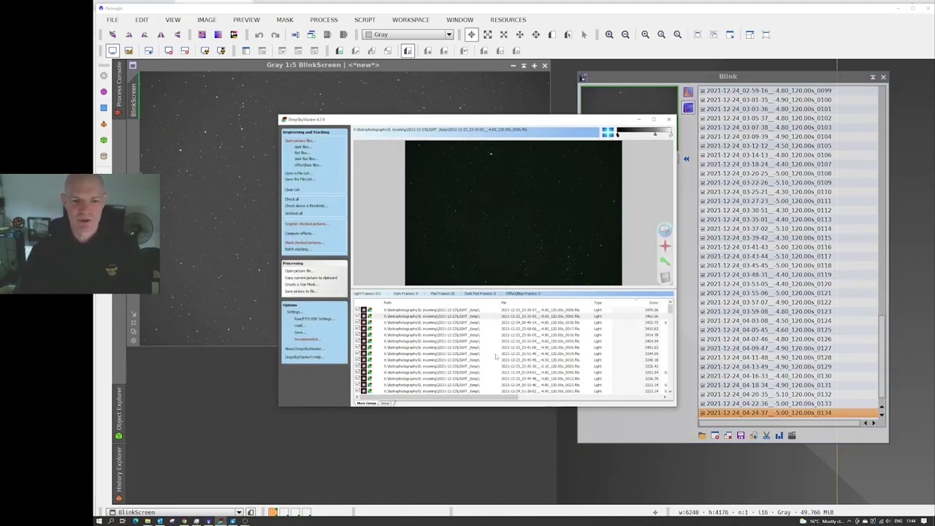
{"action": "scroll", "coordinate": [477, 354], "scroll_direction": "down", "scroll_amount": 20}
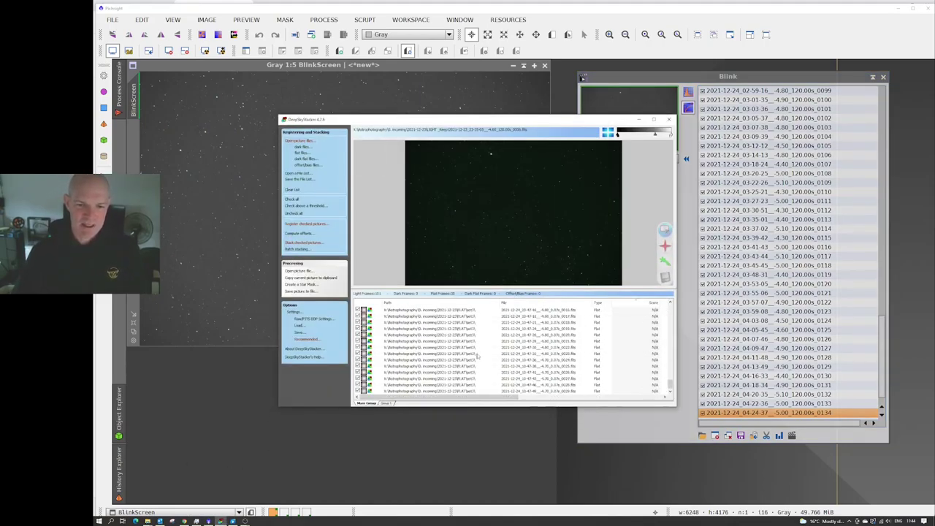
{"action": "scroll", "coordinate": [477, 356], "scroll_direction": "up", "scroll_amount": 3}
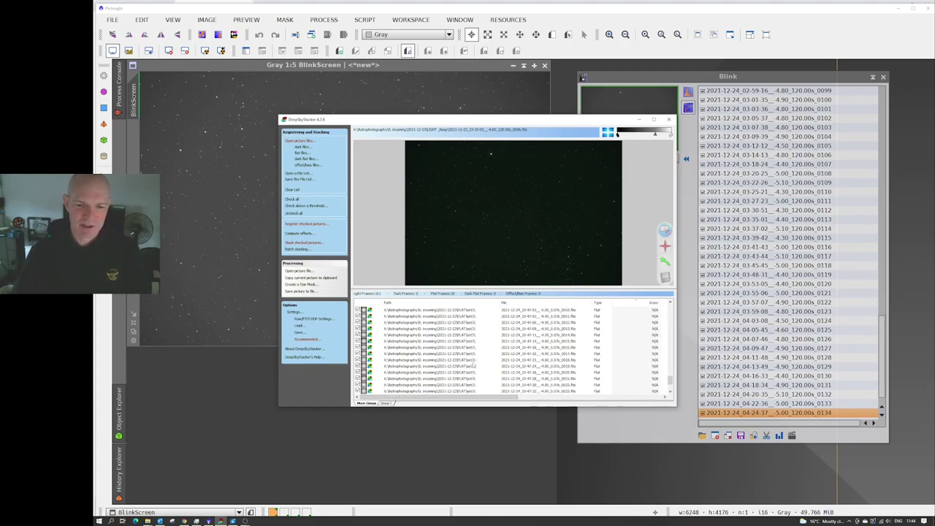
{"action": "scroll", "coordinate": [474, 363], "scroll_direction": "down", "scroll_amount": 2}
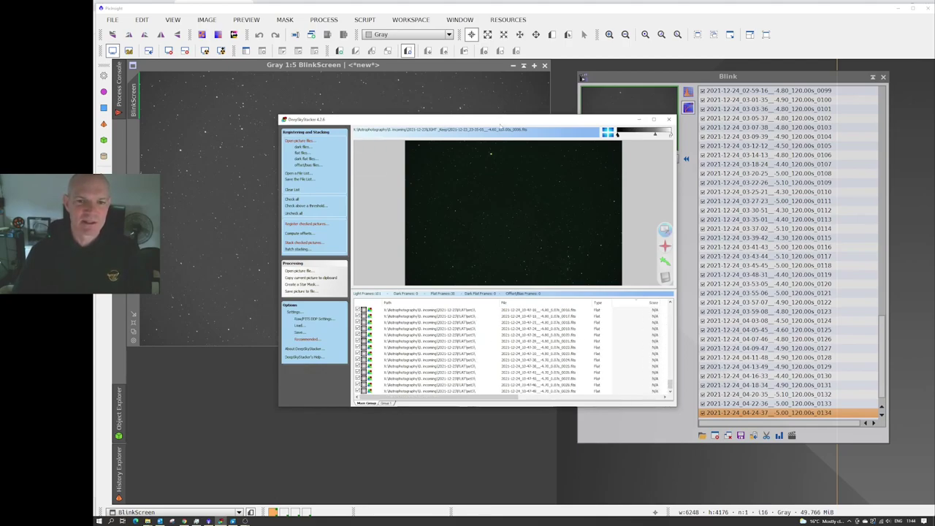
{"action": "left_click_drag", "start_coordinate": [502, 121], "coordinate": [407, 93]}
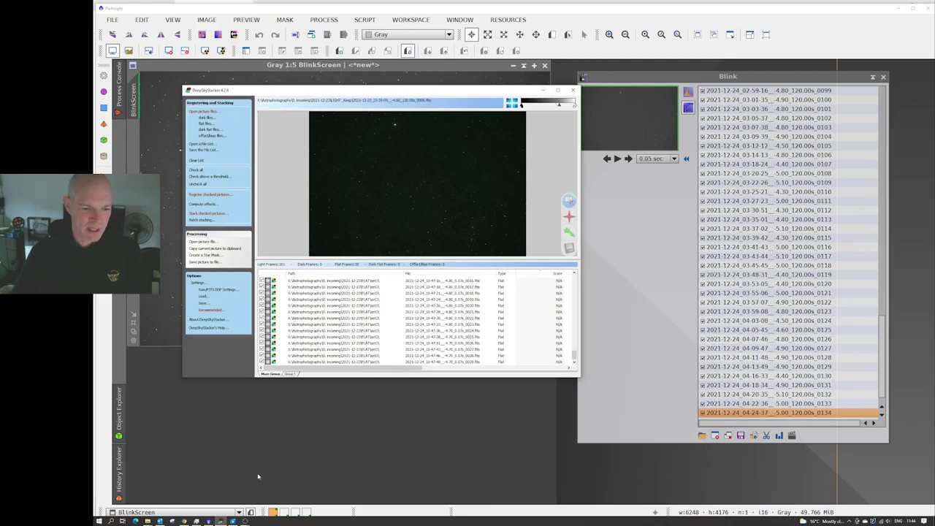
{"action": "left_click", "coordinate": [277, 503]}
{"action": "left_click", "coordinate": [284, 512]}
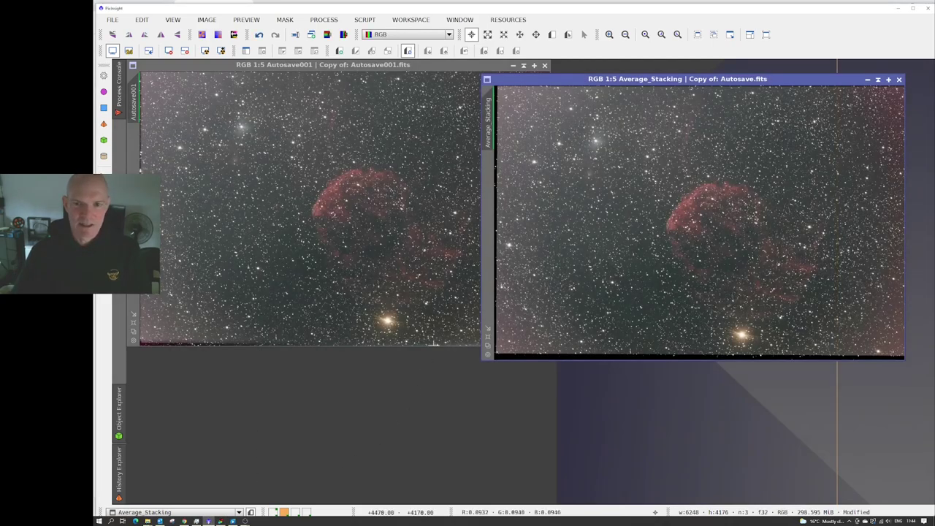
Step: Overlap the Average_Stacking and Autosave001 stacks to compare them, ending with Autosave001 in front
{"action": "left_click_drag", "start_coordinate": [667, 80], "coordinate": [671, 111]}
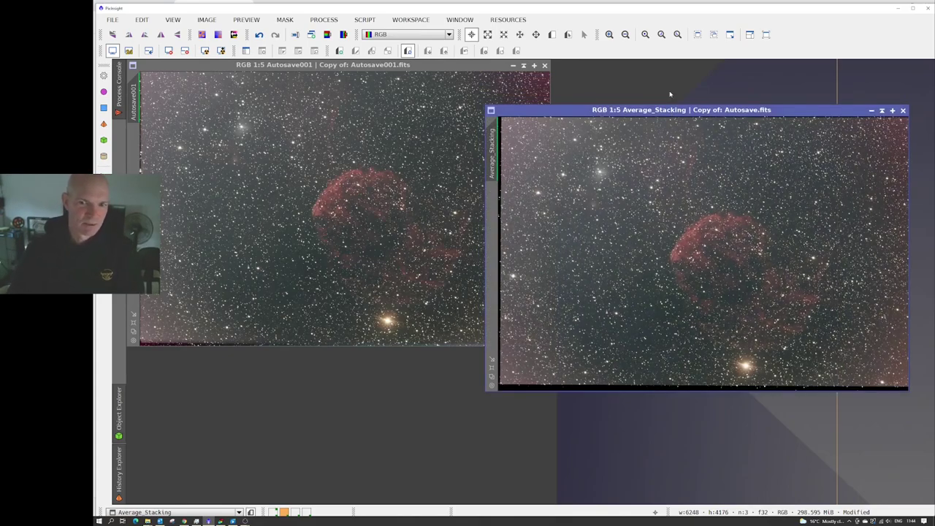
{"action": "left_click", "coordinate": [431, 97]}
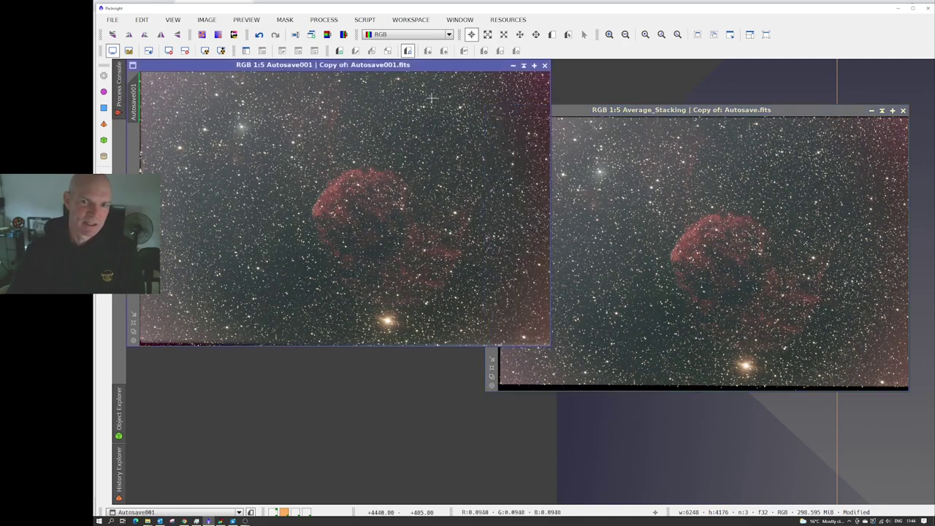
{"action": "mouse_move", "coordinate": [680, 112]}
{"action": "left_mouse_down"}
{"action": "mouse_move", "coordinate": [675, 100]}
{"action": "mouse_move", "coordinate": [651, 96]}
{"action": "mouse_move", "coordinate": [677, 98]}
{"action": "left_mouse_up"}
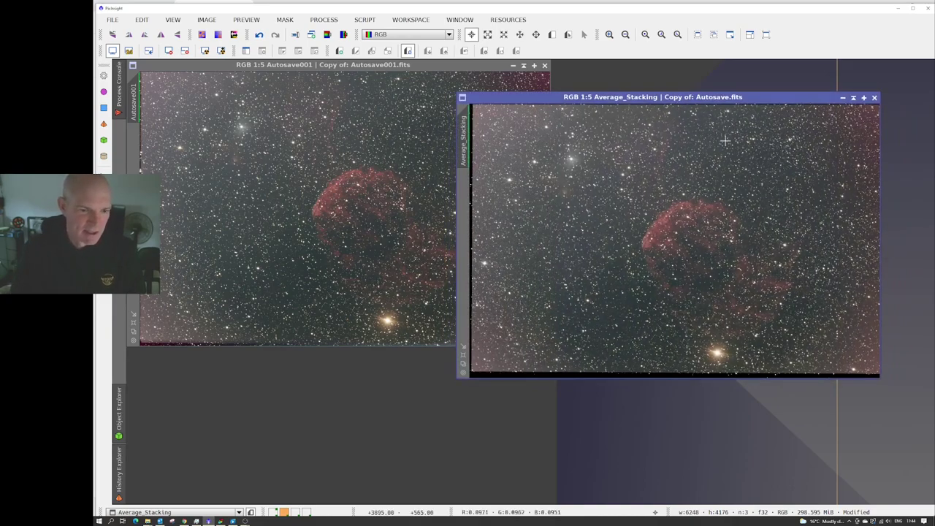
{"action": "left_click", "coordinate": [389, 117]}
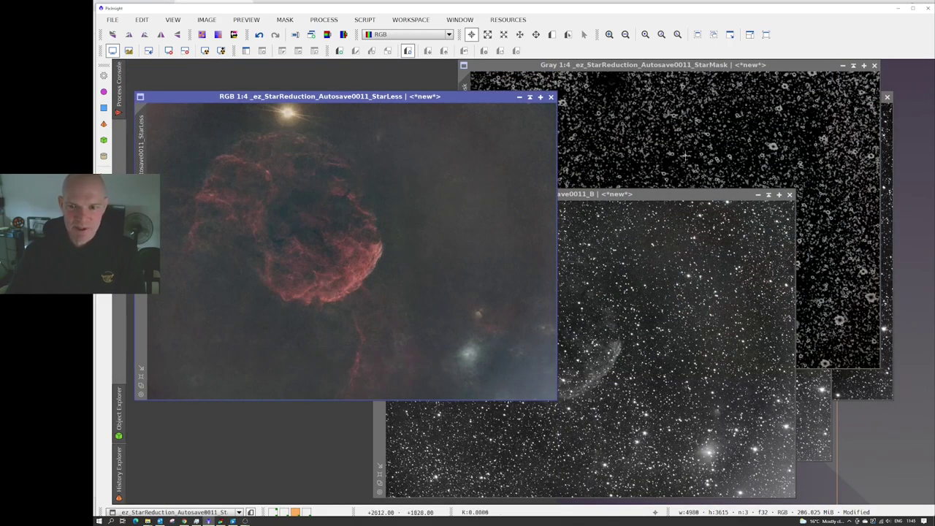
Step: Reposition the Autosave0011_B blue channel and StarLess images up and to the left
{"action": "left_click_drag", "start_coordinate": [662, 197], "coordinate": [722, 132]}
{"action": "left_click_drag", "start_coordinate": [401, 96], "coordinate": [377, 89]}
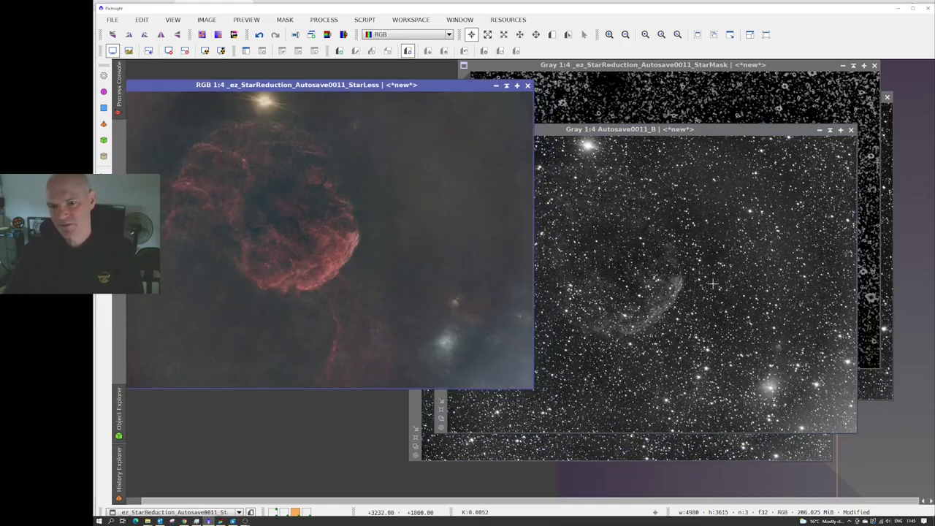
{"action": "left_click_drag", "start_coordinate": [674, 133], "coordinate": [581, 135]}
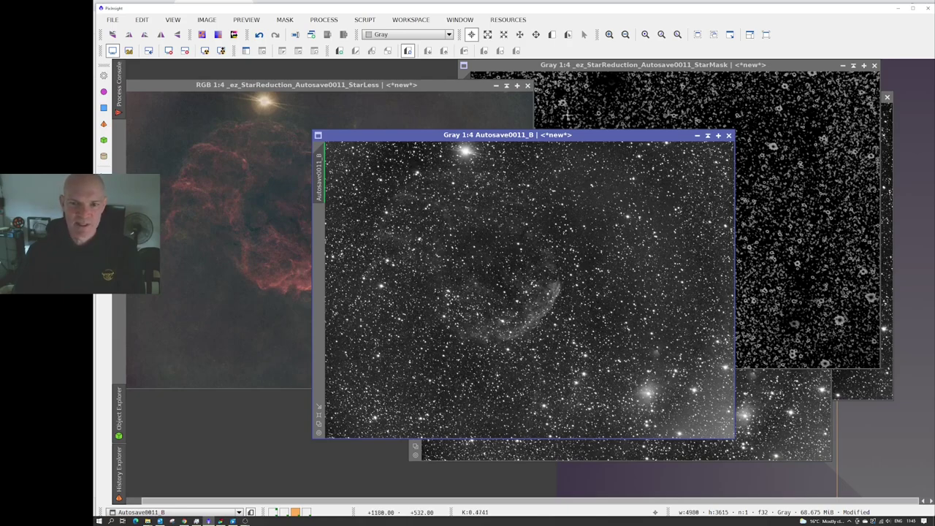
{"action": "left_click_drag", "start_coordinate": [557, 136], "coordinate": [478, 86]}
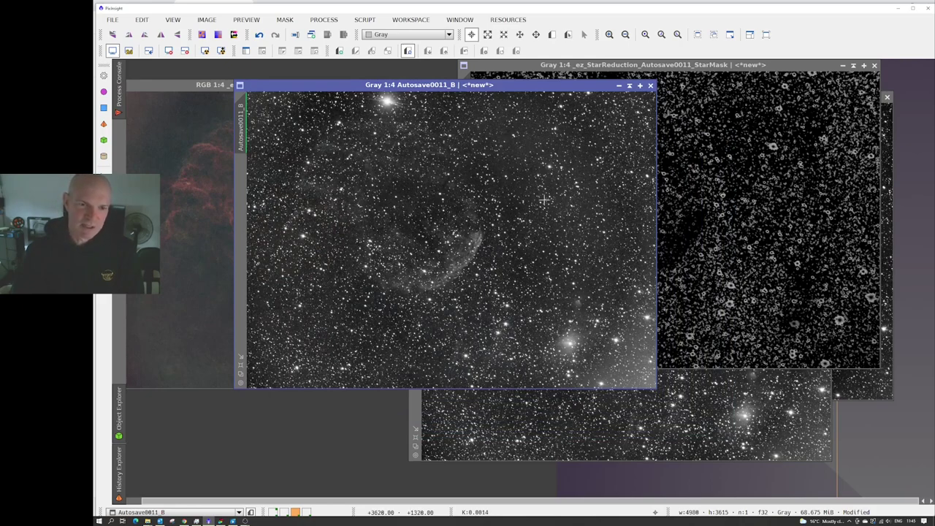
Step: Bring the green and red channel images forward and shift them so the blue channel shows
{"action": "left_click", "coordinate": [769, 411]}
{"action": "left_click_drag", "start_coordinate": [603, 154], "coordinate": [536, 154]}
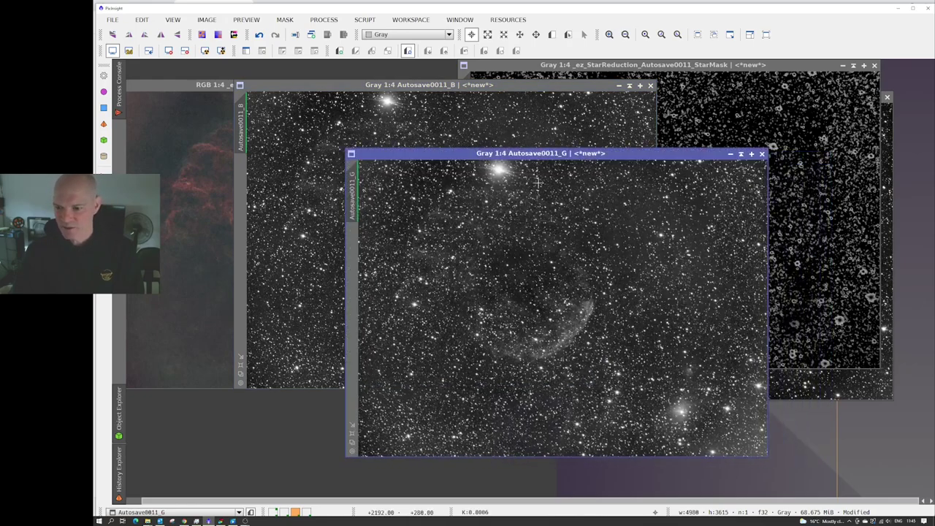
{"action": "left_click", "coordinate": [831, 394]}
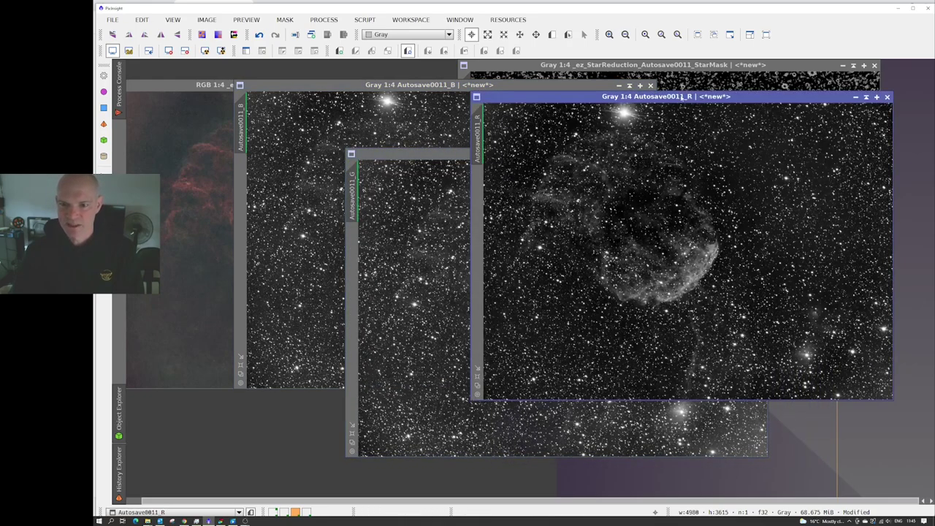
{"action": "left_click_drag", "start_coordinate": [682, 101], "coordinate": [460, 96]}
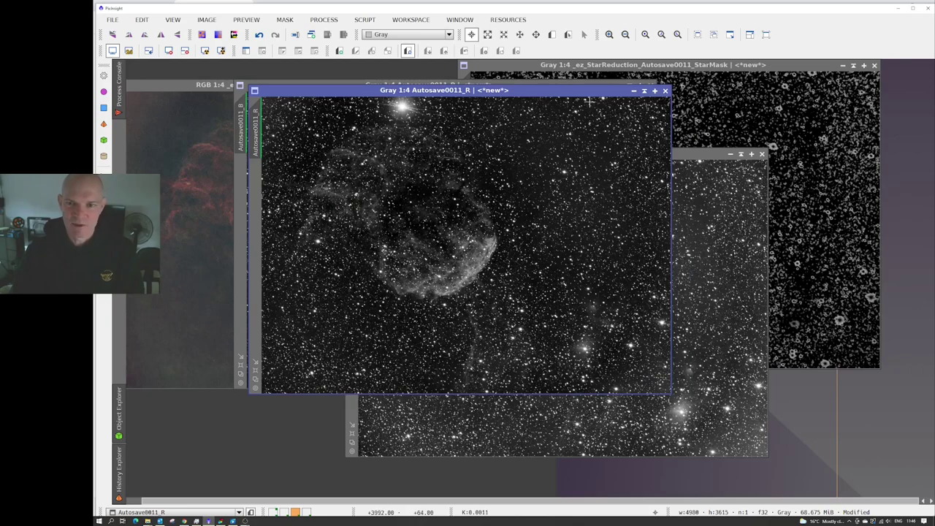
{"action": "left_click_drag", "start_coordinate": [586, 90], "coordinate": [704, 100]}
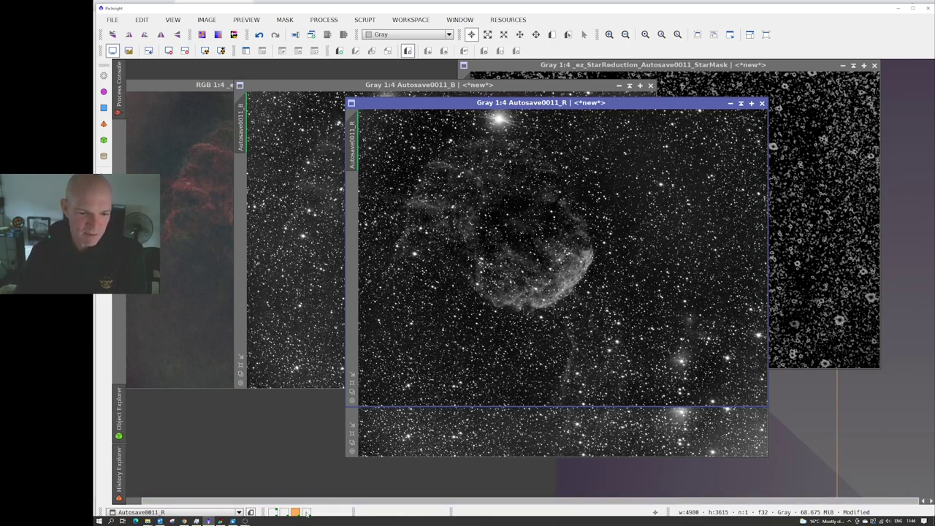
Step: In workspace 4, reposition, iconize, restore and maximize the Autosave0011_DBE_DBE image
{"action": "left_click", "coordinate": [306, 512]}
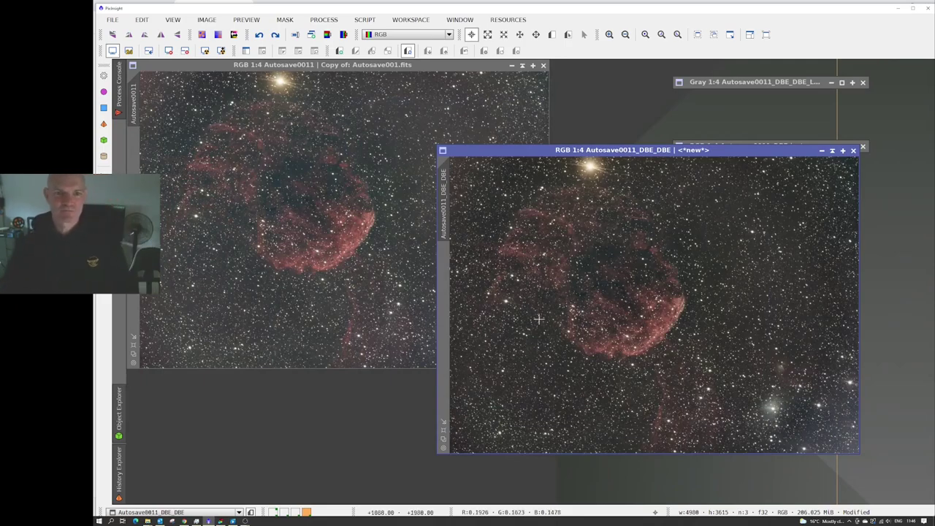
{"action": "left_click_drag", "start_coordinate": [596, 150], "coordinate": [489, 111]}
{"action": "left_click_drag", "start_coordinate": [574, 115], "coordinate": [497, 105]}
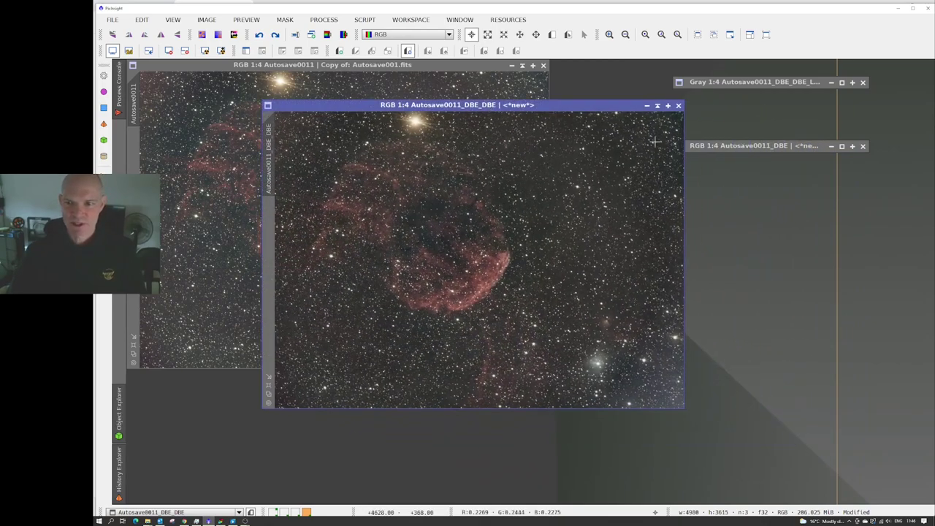
{"action": "left_click", "coordinate": [647, 105]}
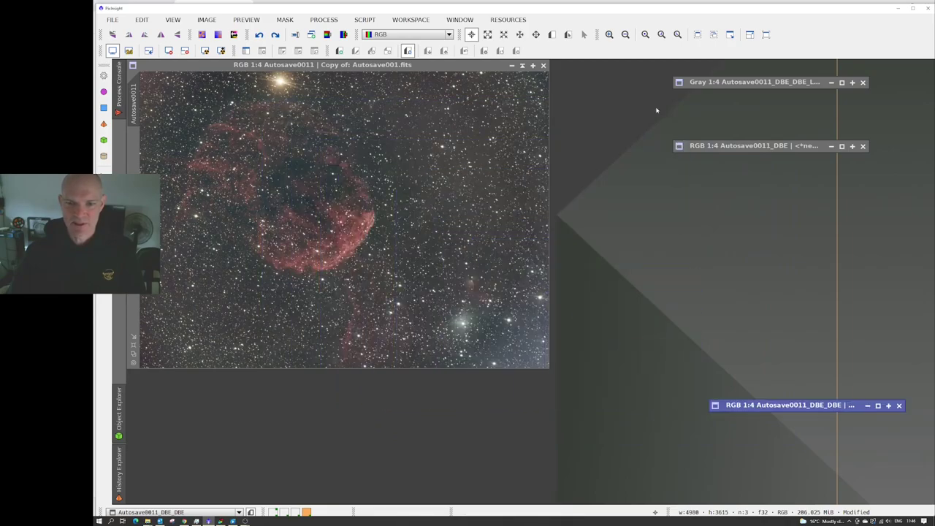
{"action": "left_click", "coordinate": [877, 404]}
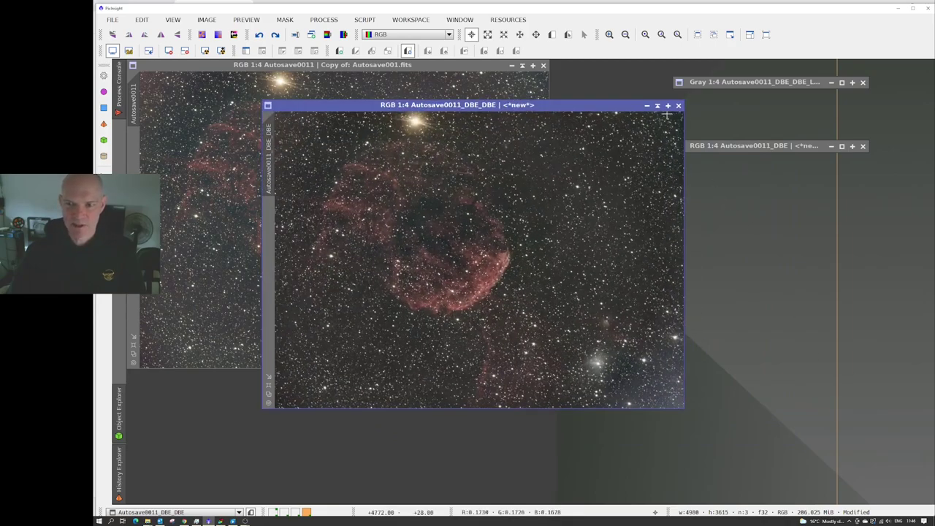
{"action": "left_click", "coordinate": [667, 106]}
{"action": "scroll", "coordinate": [566, 252], "scroll_direction": "up", "scroll_amount": 2}
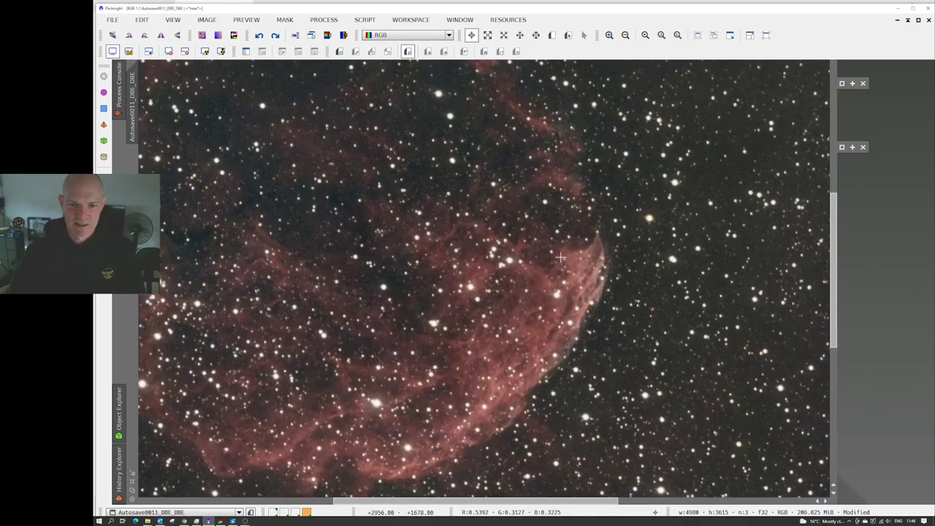
{"action": "scroll", "coordinate": [559, 256], "scroll_direction": "down", "scroll_amount": 1}
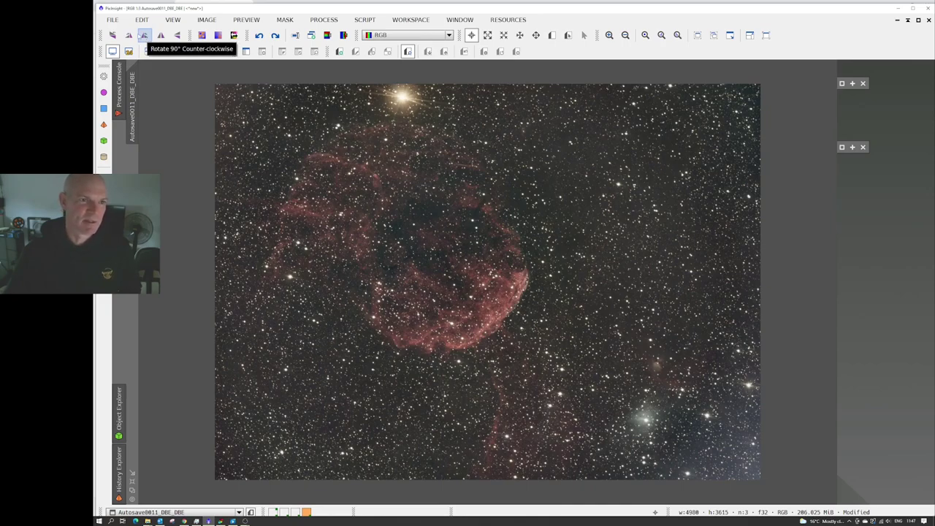
Step: Rotate Autosave0011_DBE_DBE by 90° into a 3615 × 4980 portrait image
{"action": "left_click", "coordinate": [129, 35]}
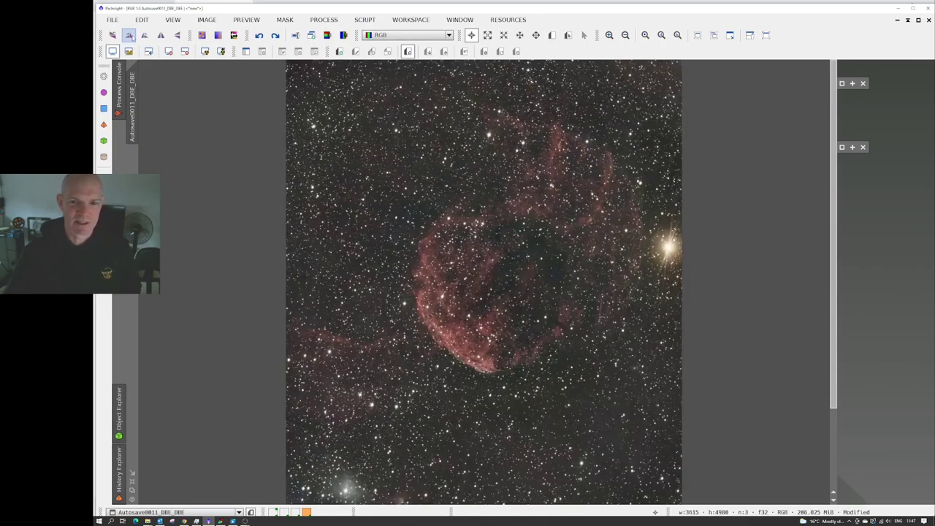